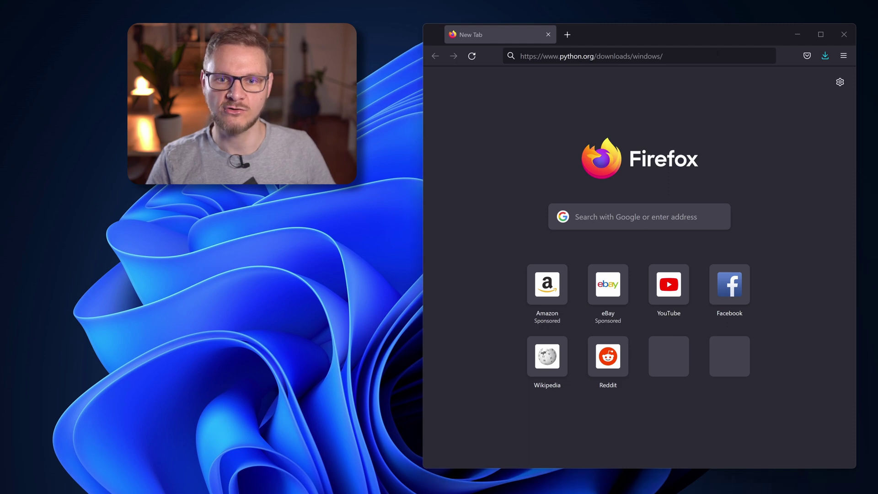
# Load python.org/downloads/windows/ and download the Python 3.9.9 Windows installer (64-bit), python-3.9.9-amd64.exe
pyautogui.click(716, 53)
pyautogui.press('Return')
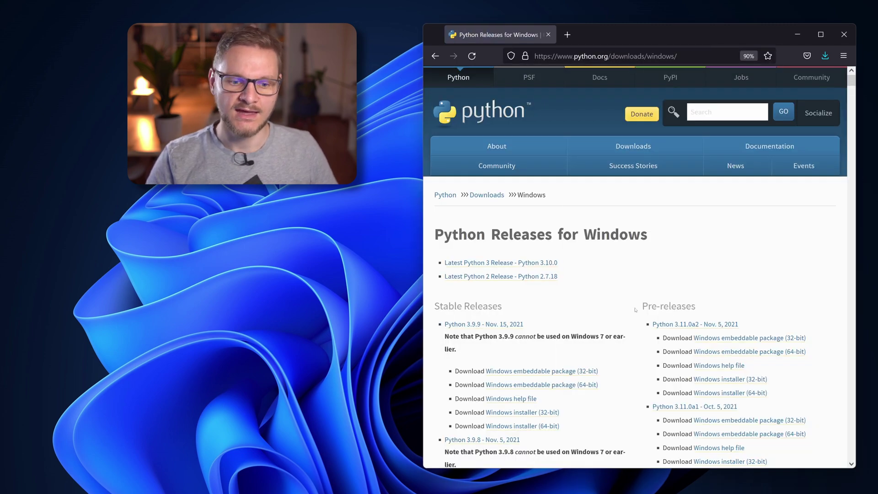
pyautogui.moveTo(437, 315); pyautogui.dragTo(501, 307)
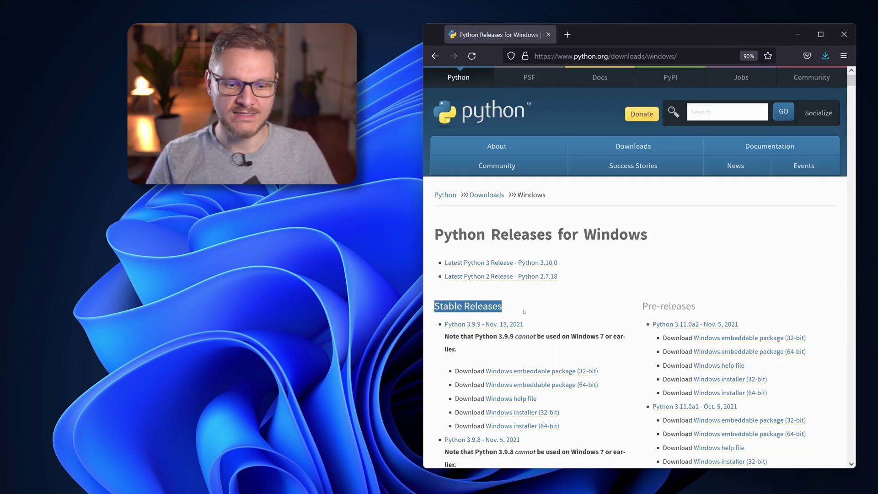
pyautogui.click(539, 429)
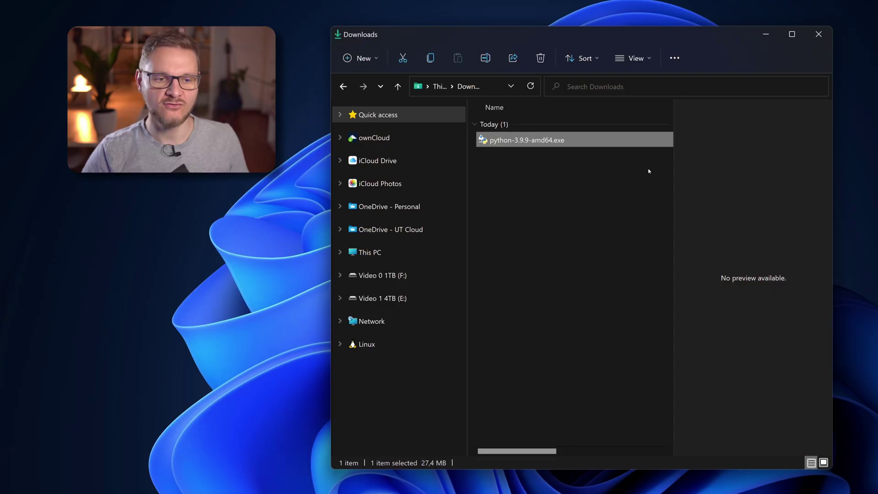
# Run python-3.9.9-amd64.exe and choose Install Now with 'Add Python 3.9 to PATH' ticked
pyautogui.doubleClick(530, 143)
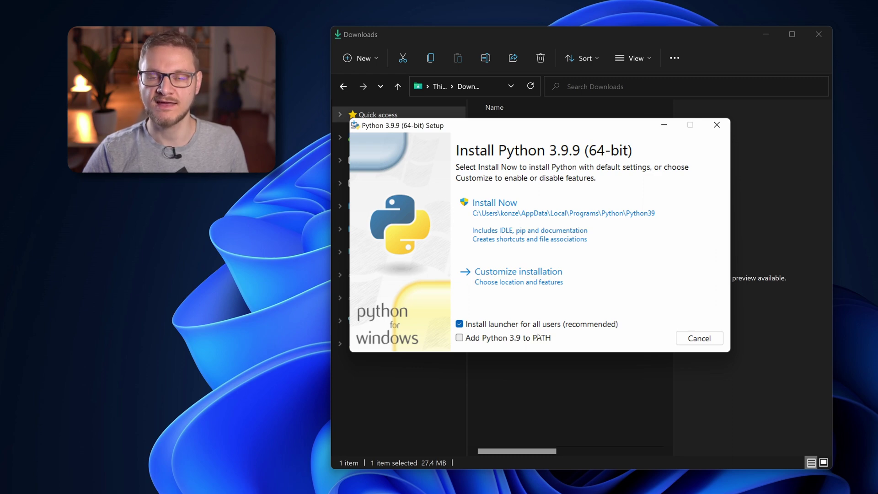
pyautogui.click(502, 337)
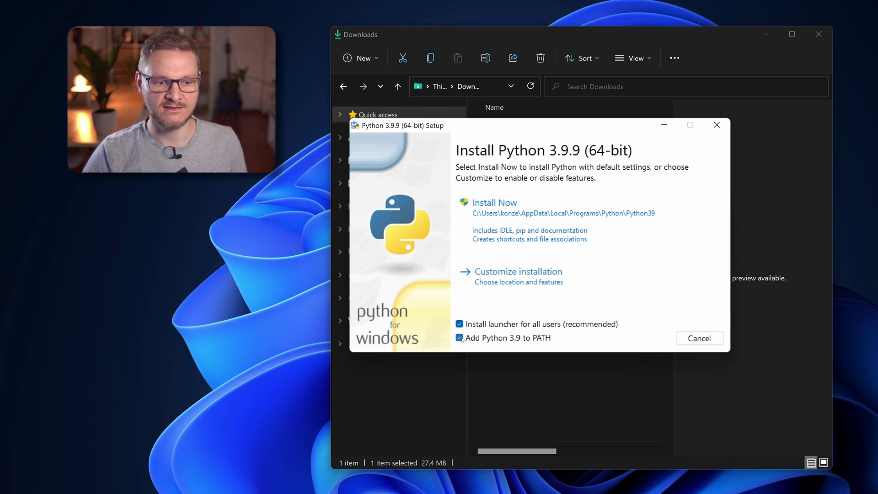
pyautogui.click(541, 210)
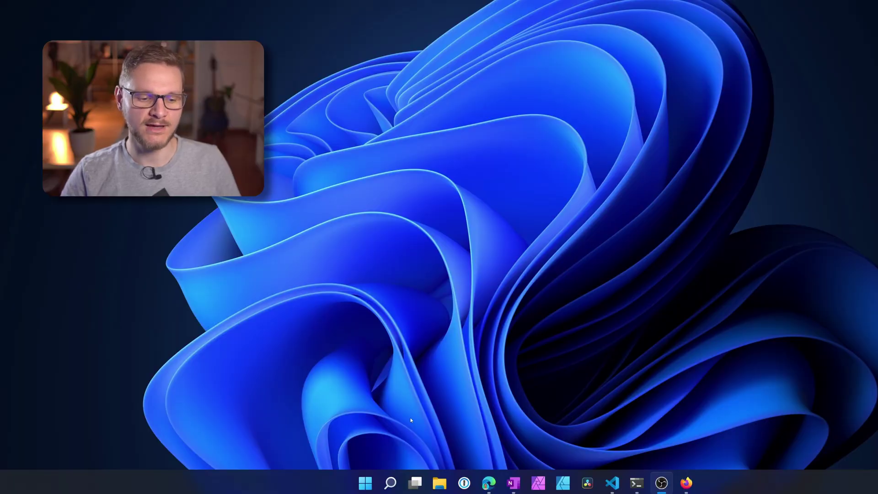
# Search Windows for 'command' and launch Command Prompt from the results
pyautogui.click(390, 482)
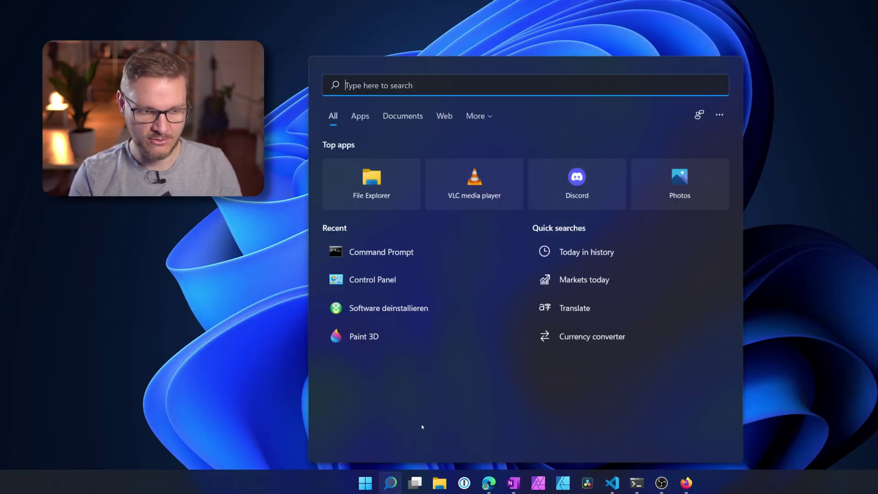
pyautogui.write('command')
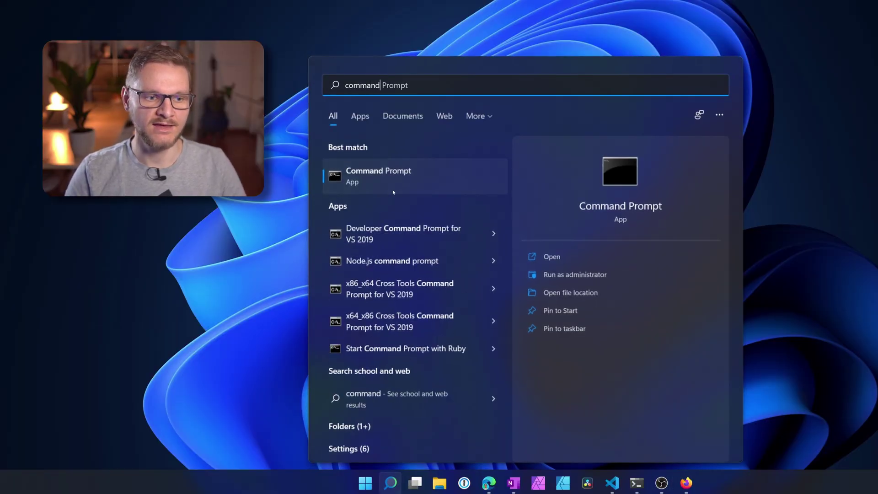
pyautogui.click(346, 185)
# Run python --version in Command Prompt, which reports python as not recognized
pyautogui.write('python --version')
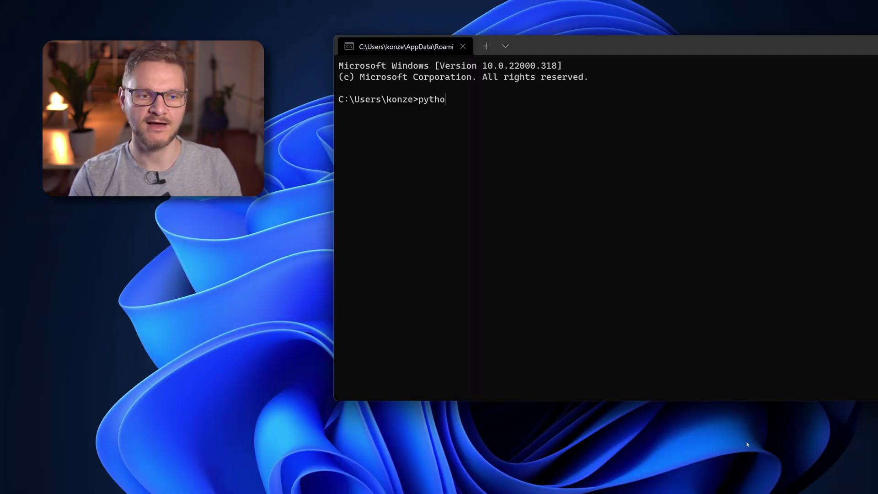
pyautogui.press('Return')
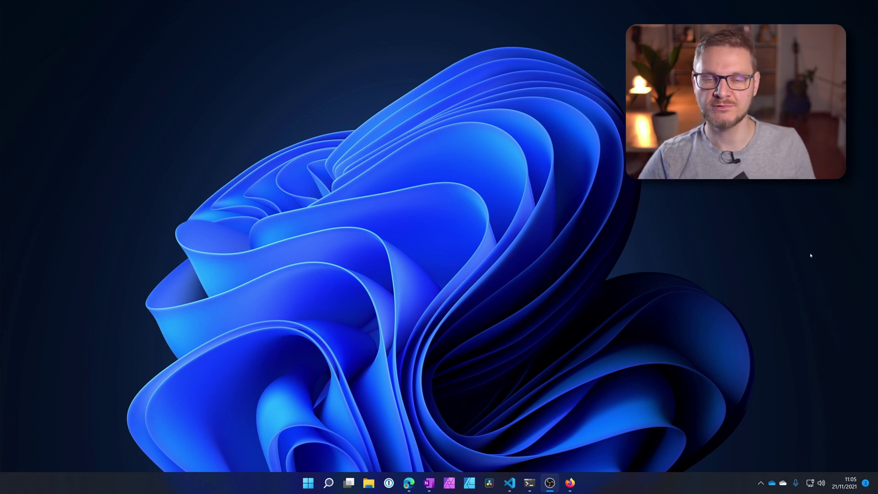
# Launch sysdm.cpl via Win+R and open Environment Variables from the Advanced tab
pyautogui.press('super+r')
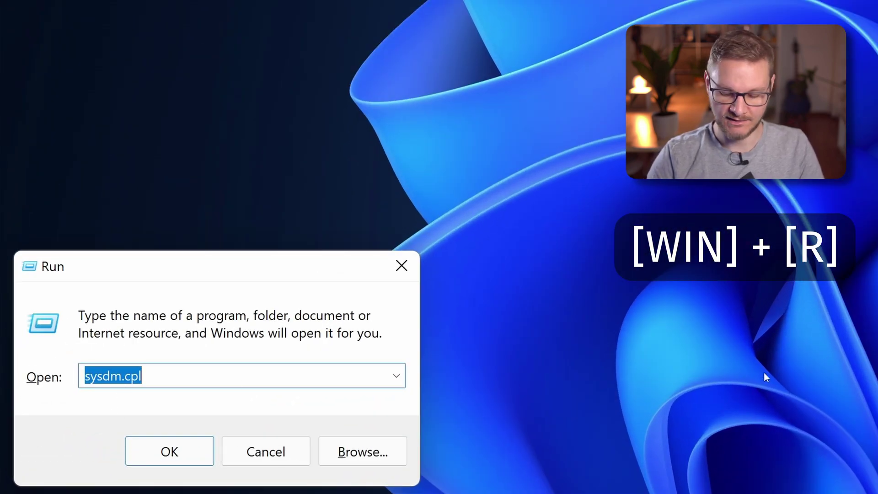
pyautogui.press('Return')
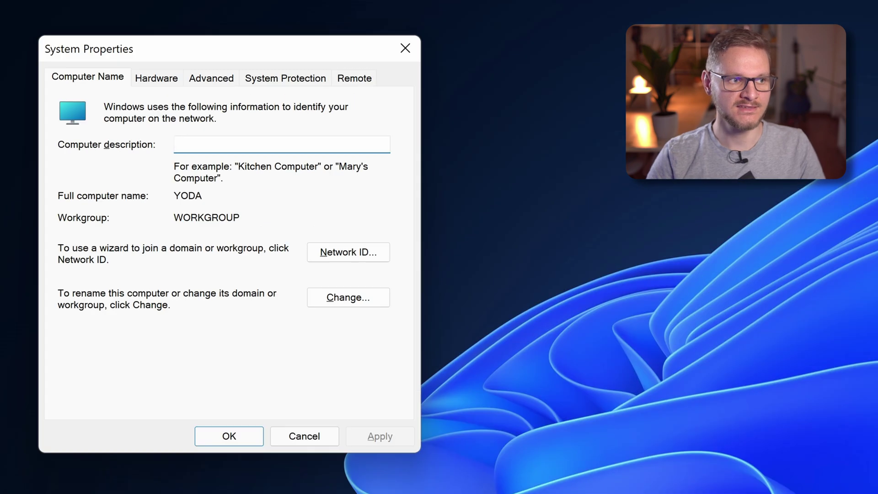
pyautogui.click(215, 79)
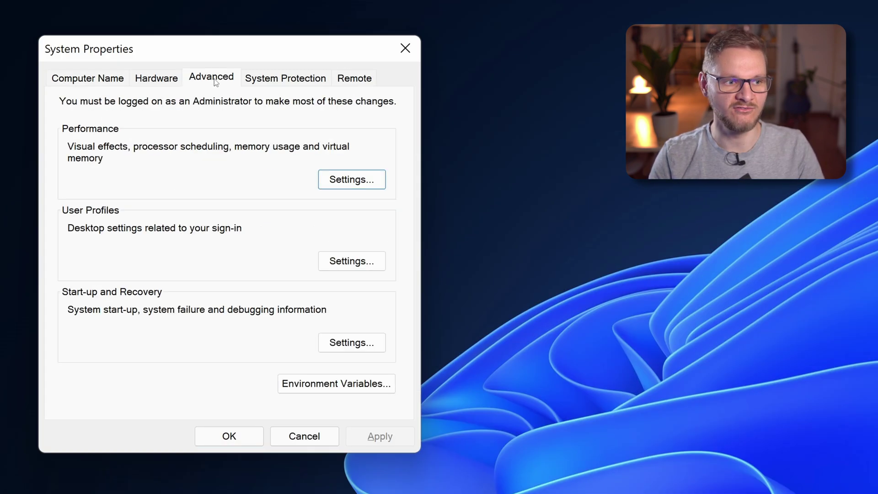
pyautogui.click(340, 384)
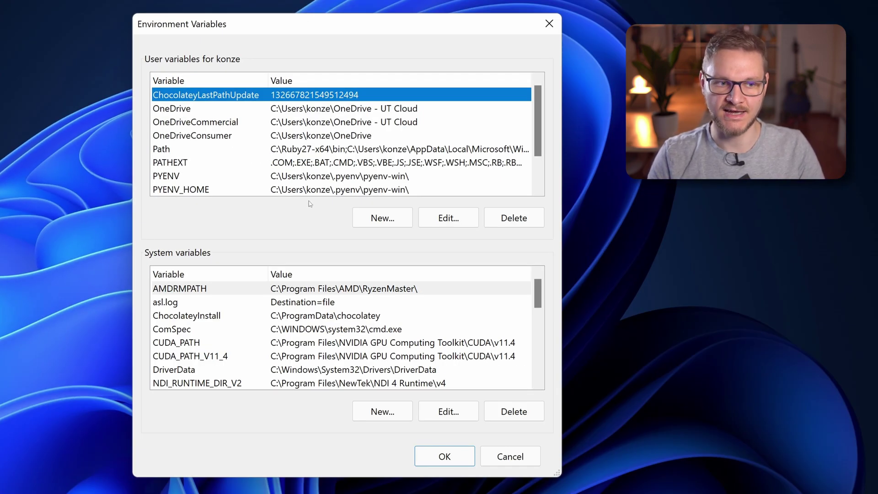
# Select Path under User variables and open it in the edit dialog
pyautogui.click(178, 153)
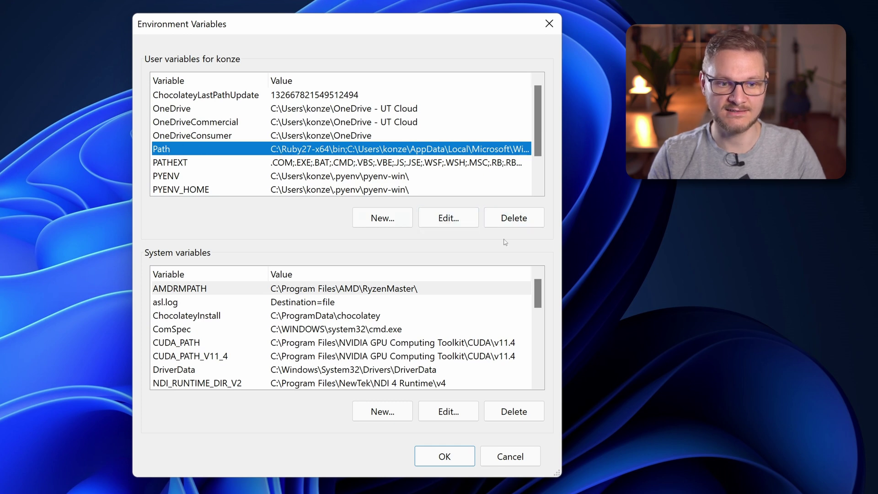
pyautogui.click(460, 219)
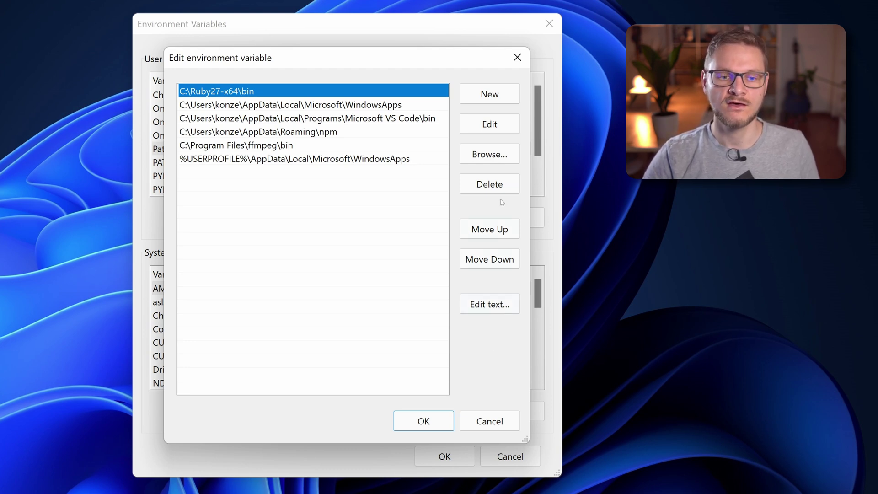
# Add the pasted AppData\Local\Programs\Python\Python39 folder as a new seventh Path entry
pyautogui.click(484, 95)
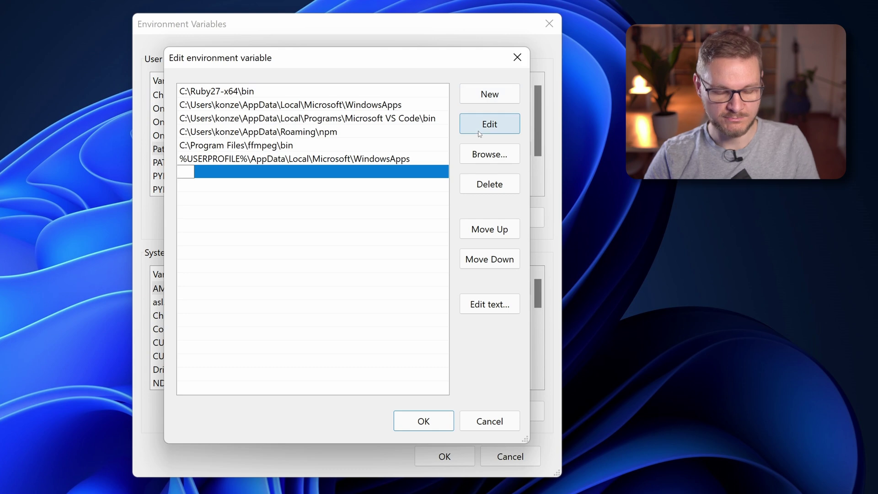
pyautogui.write('C:\\Users\\konze\\AppData\\Local\\Programs\\Python\\Python39\\')
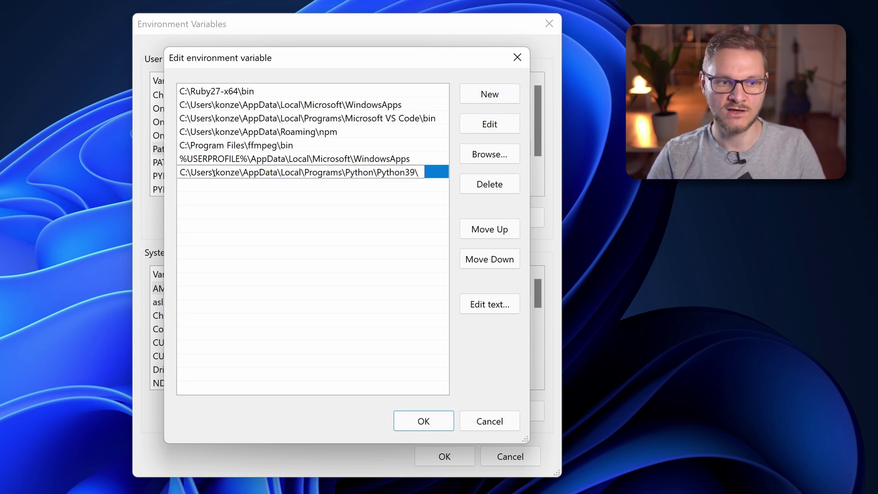
pyautogui.moveTo(214, 173); pyautogui.dragTo(239, 172)
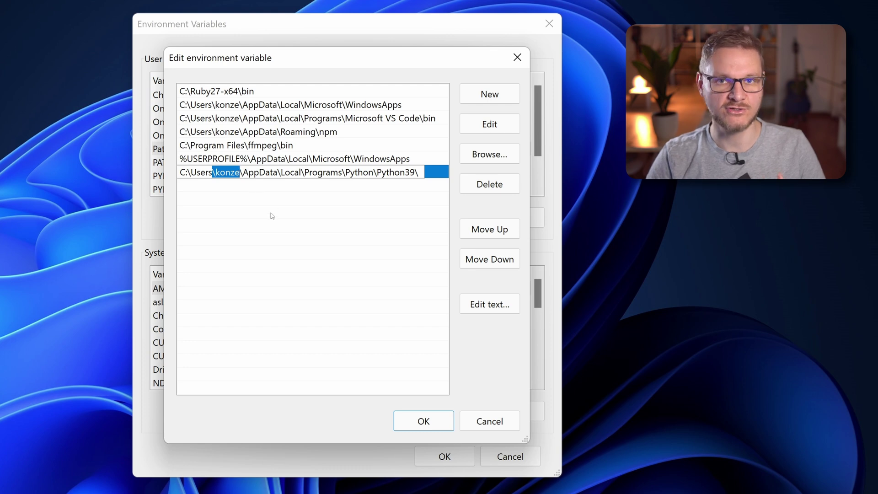
pyautogui.click(254, 172)
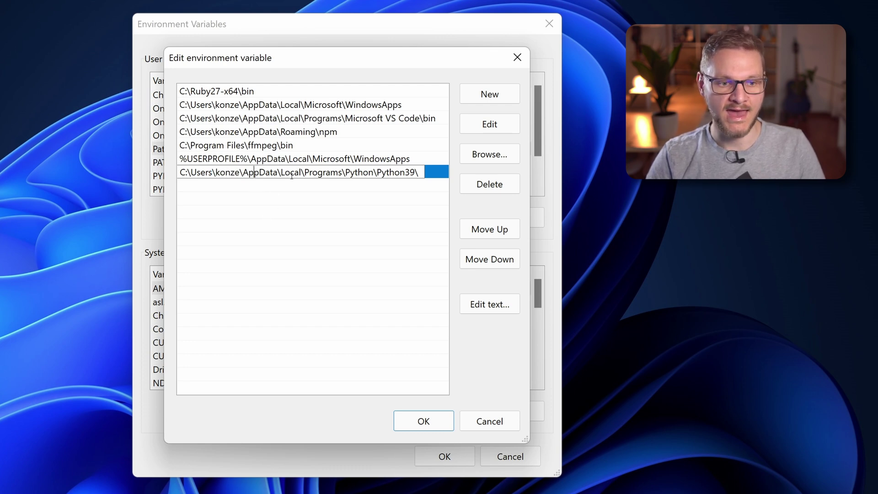
pyautogui.click(355, 172)
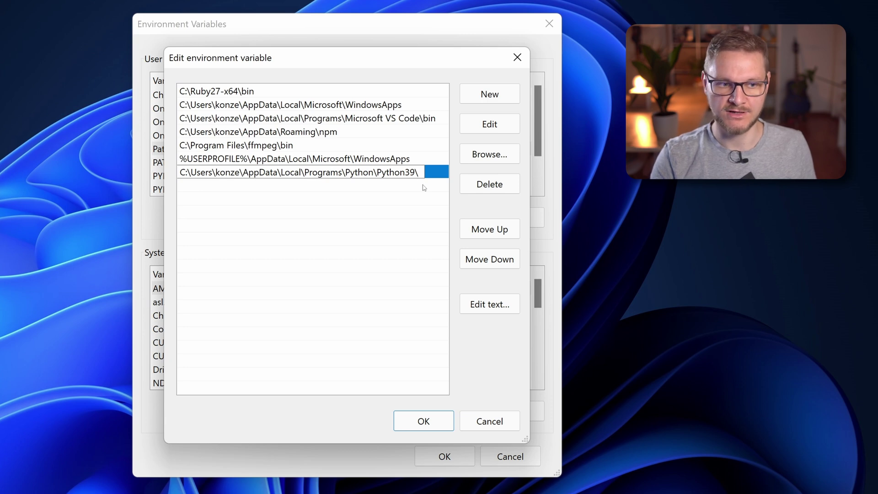
pyautogui.click(501, 95)
# Add the Python39\Scripts folder as the eighth Path entry and save with OK
pyautogui.write('C:\\Users\\konze\\AppData\\Local\\Programs\\Python\\Python39\\')
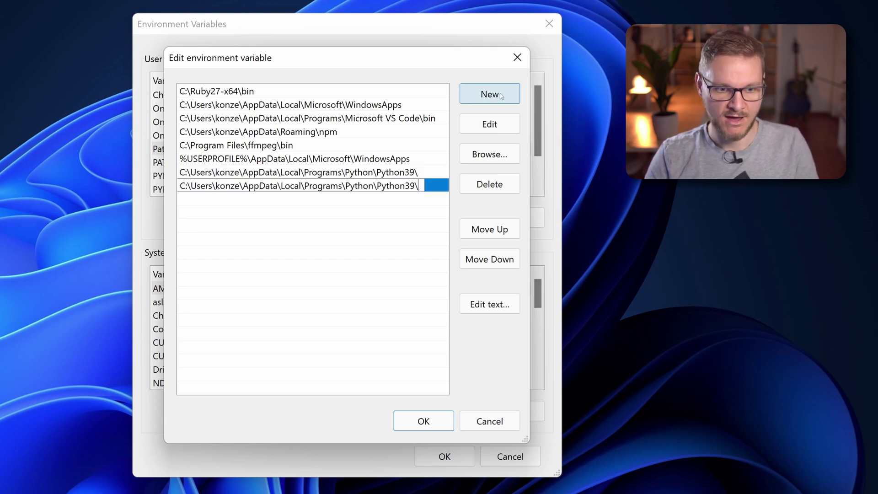
pyautogui.write('Scripts\\')
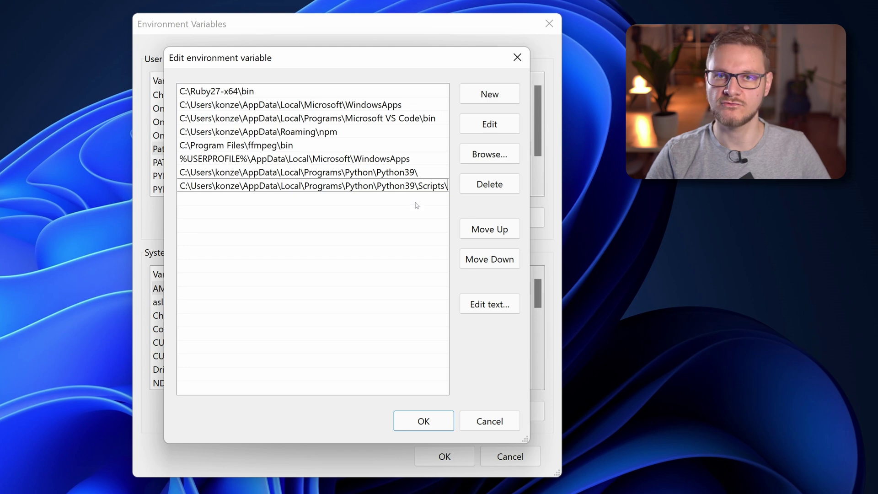
pyautogui.press('Return')
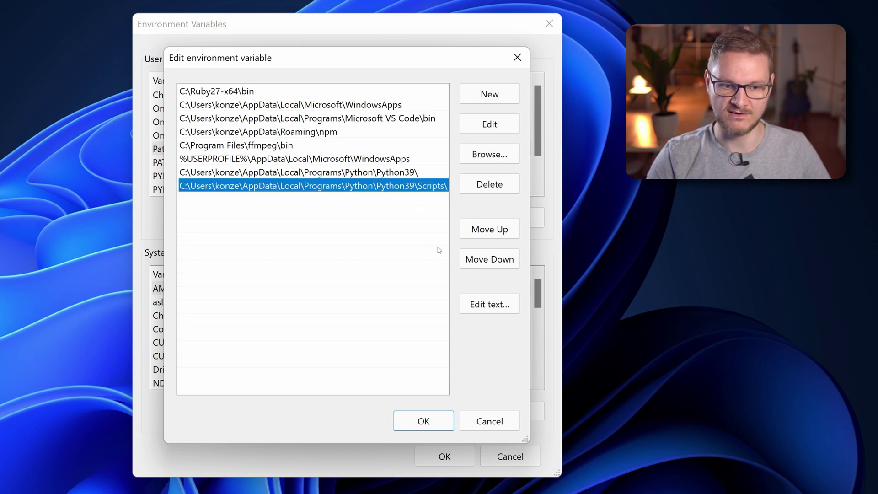
pyautogui.click(423, 421)
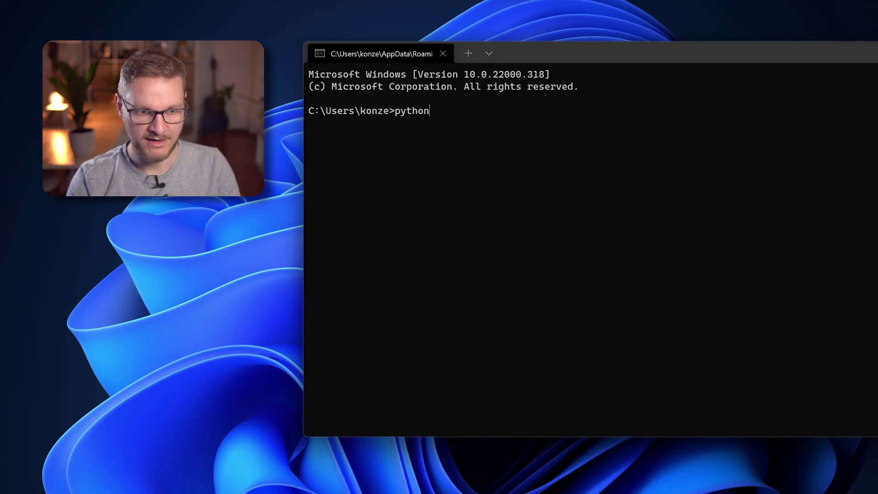
# Rerun python --version and confirm it now prints Python 3.9.9
pyautogui.write('ion')
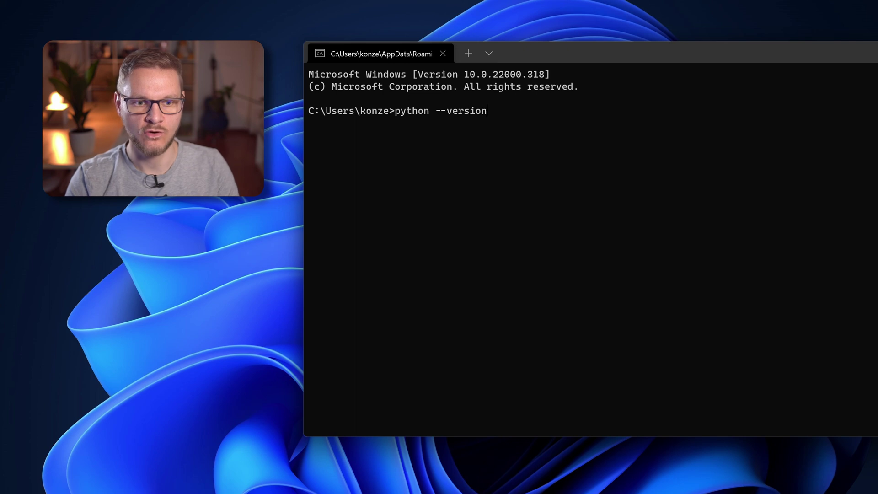
pyautogui.press('Return')
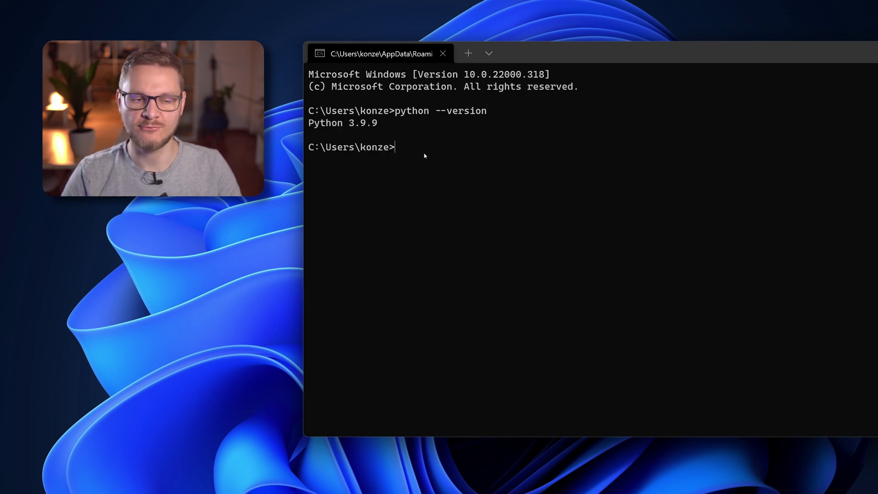